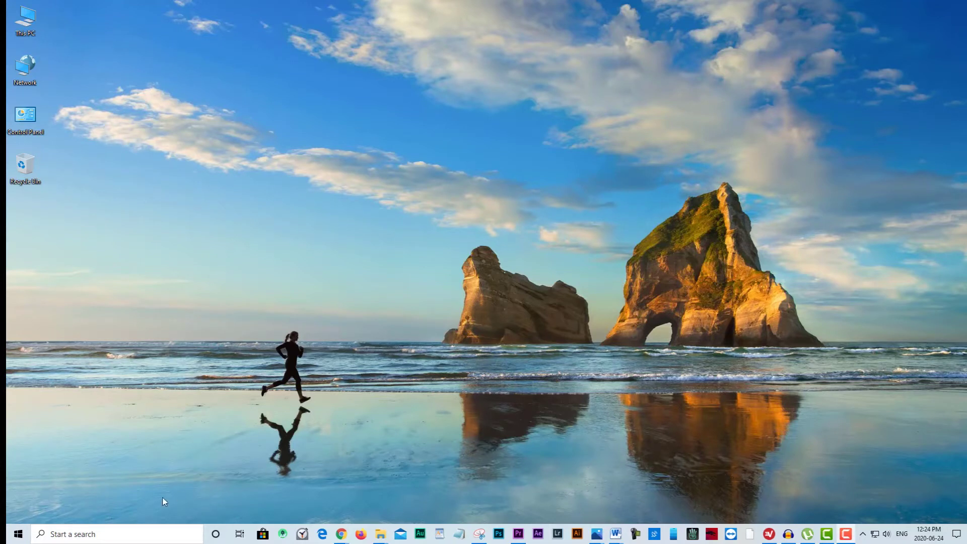
# Search Windows for 'format' and launch 'Create and format hard disk partitions'
pyautogui.click(60, 536)
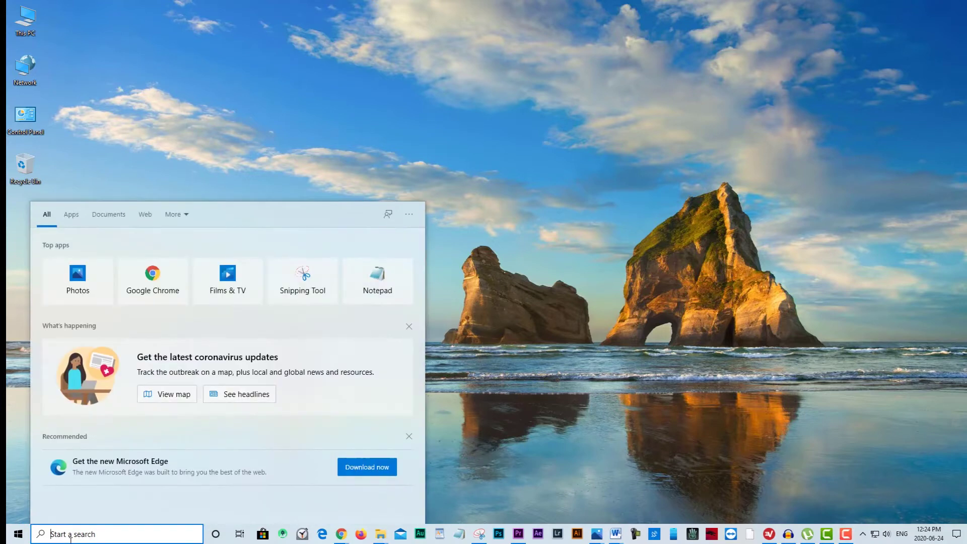
pyautogui.write('form')
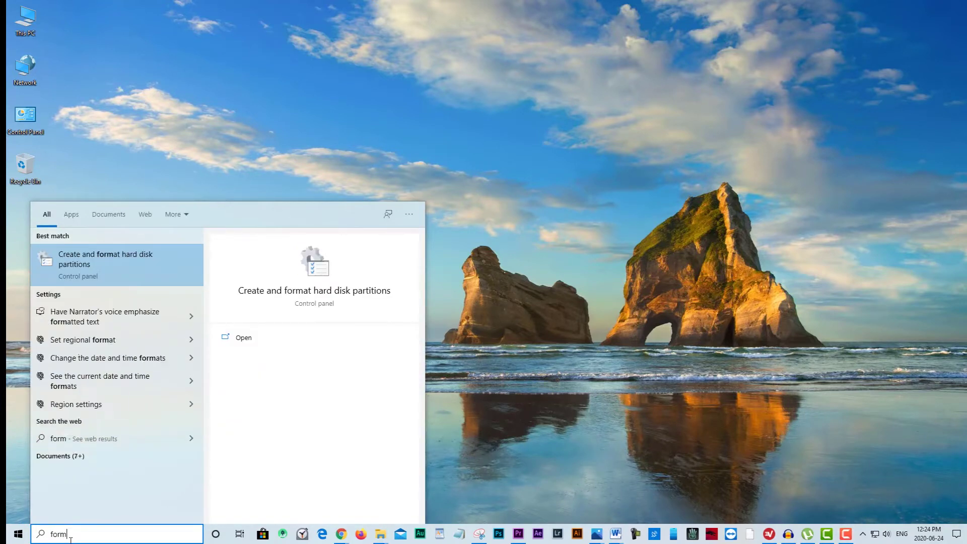
pyautogui.write('at')
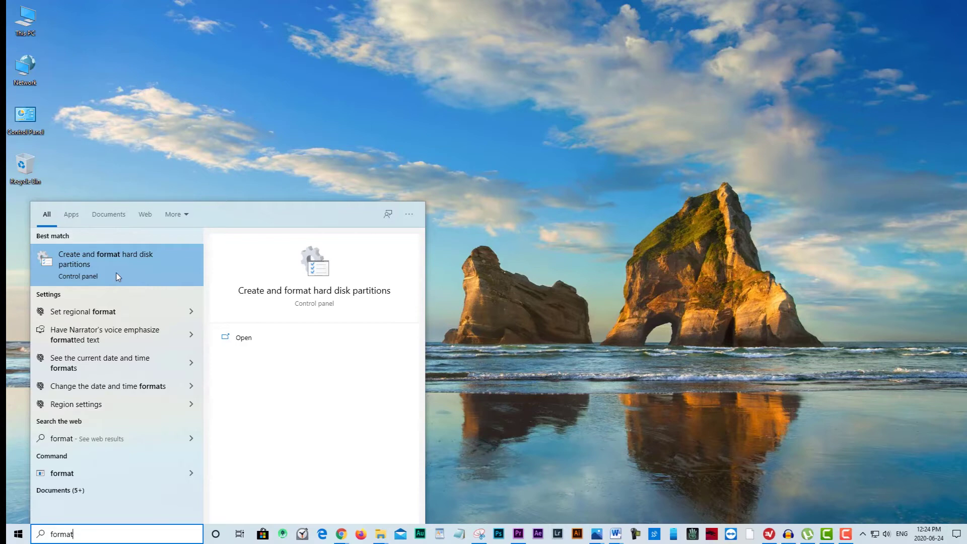
pyautogui.click(115, 273)
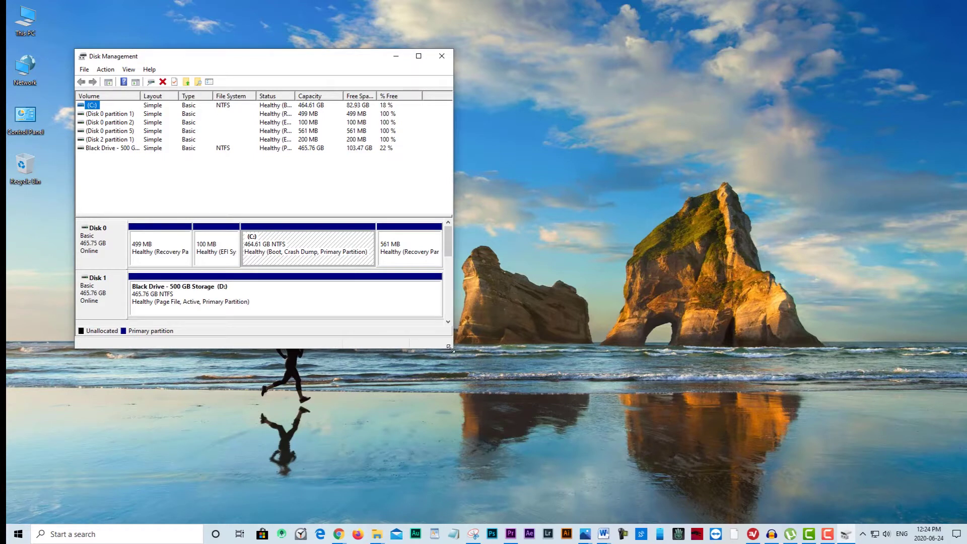
# Enlarge the window until Disk 2 shows and select its 297.90 GB unallocated space
pyautogui.moveTo(450, 347); pyautogui.dragTo(597, 420)
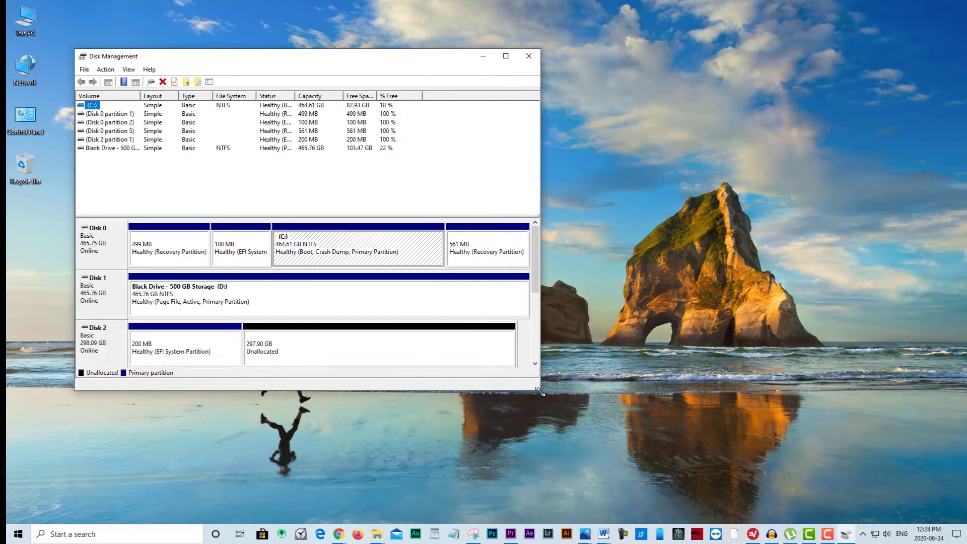
pyautogui.moveTo(597, 420); pyautogui.dragTo(675, 442)
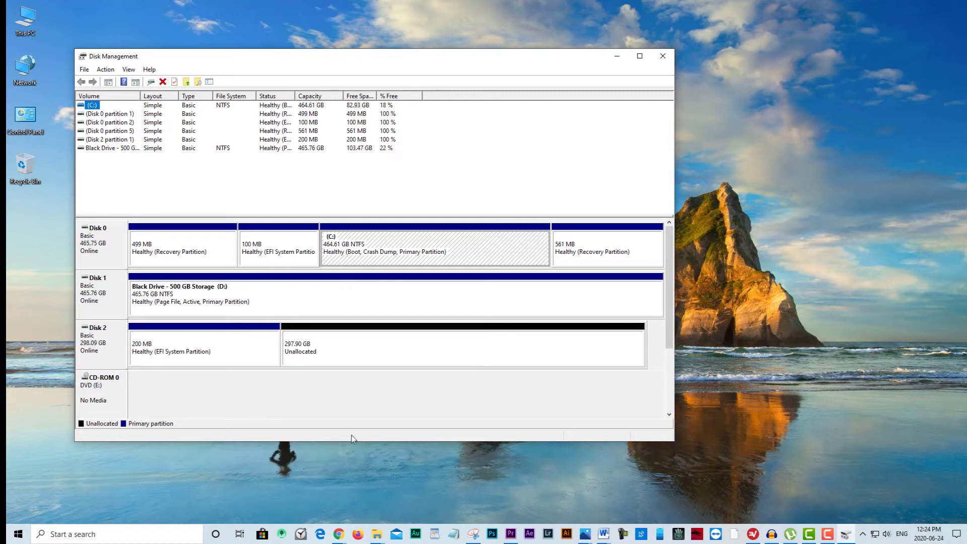
pyautogui.click(353, 363)
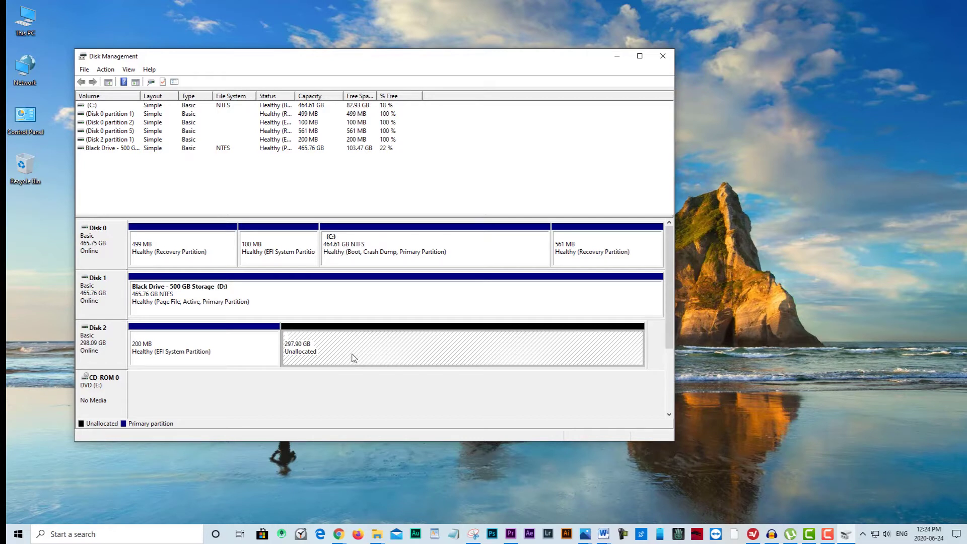
# Start the New Simple Volume Wizard on the unallocated space, keeping the full 305044 MB size
pyautogui.rightClick(355, 357)
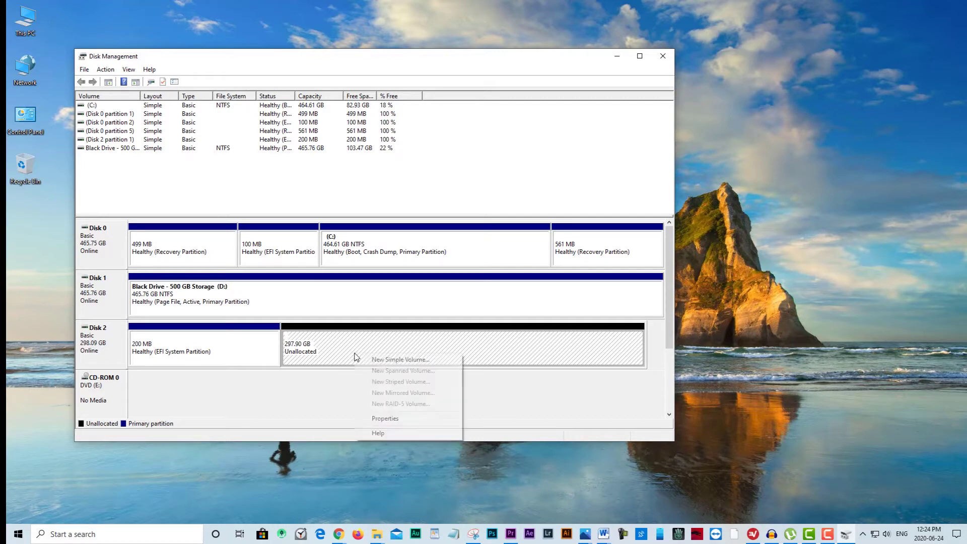
pyautogui.click(383, 361)
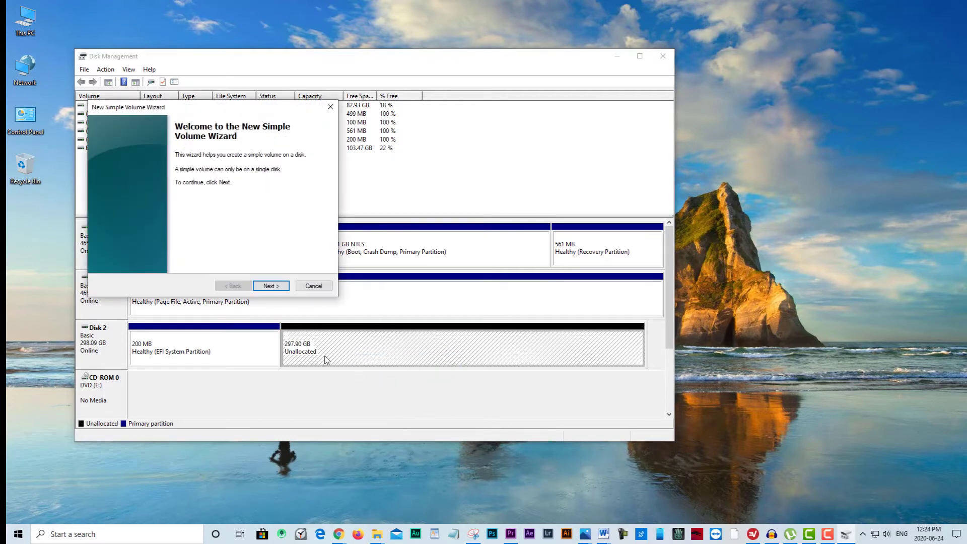
pyautogui.moveTo(217, 109); pyautogui.dragTo(420, 161)
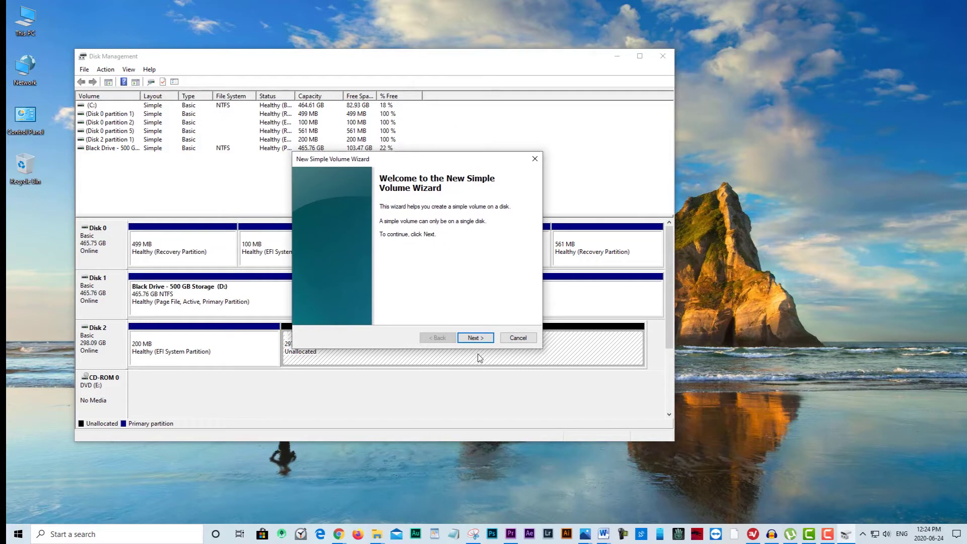
pyautogui.click(473, 339)
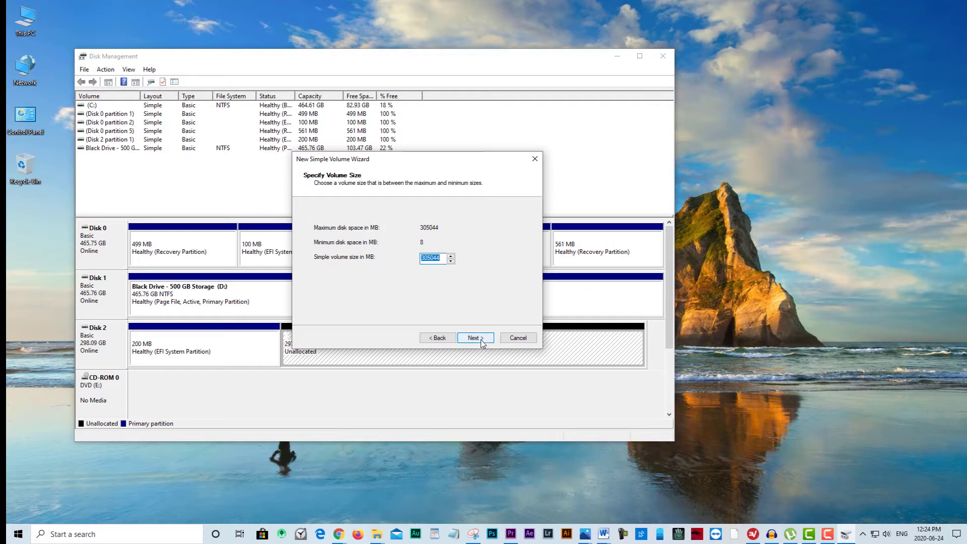
pyautogui.click(481, 343)
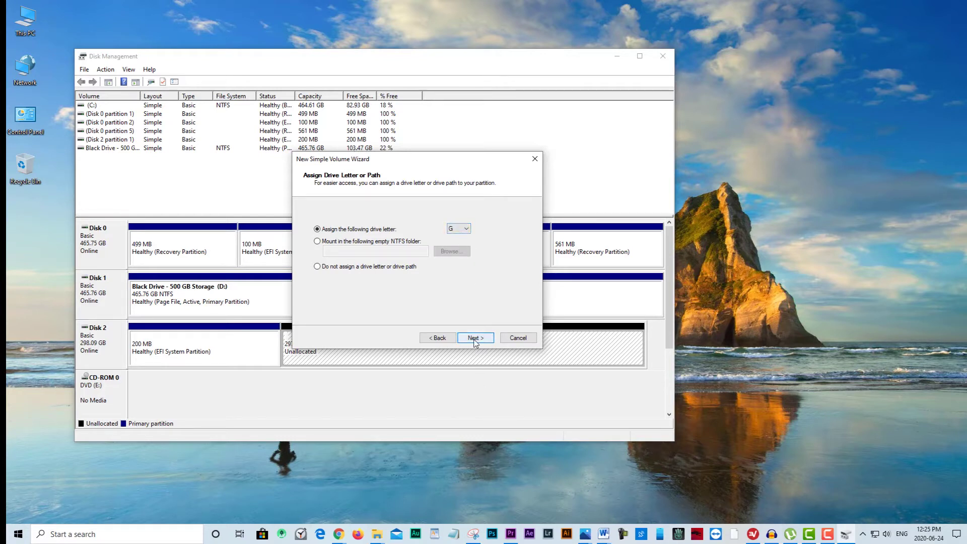
# Accept drive letter G and choose exFAT as the file system with quick format
pyautogui.click(475, 339)
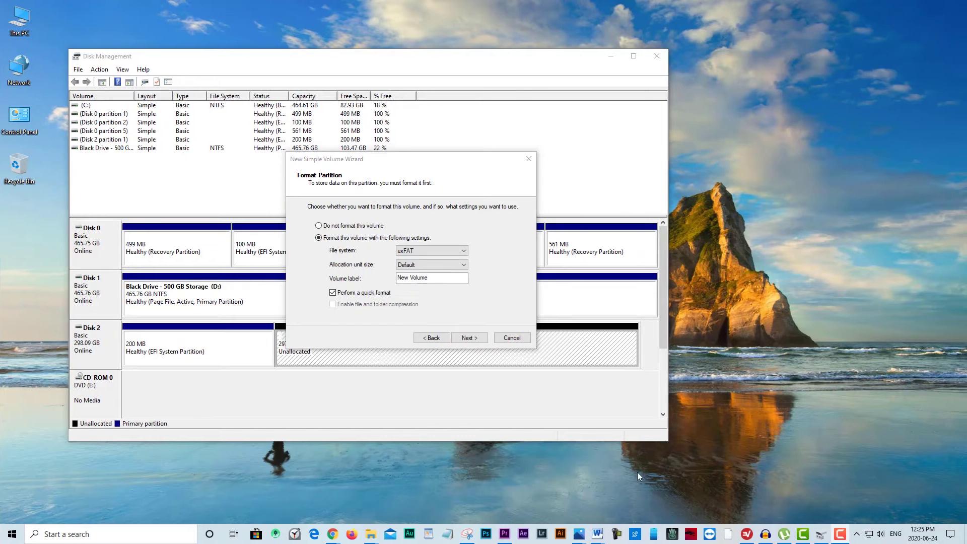
pyautogui.click(462, 250)
pyautogui.click(454, 270)
pyautogui.click(463, 252)
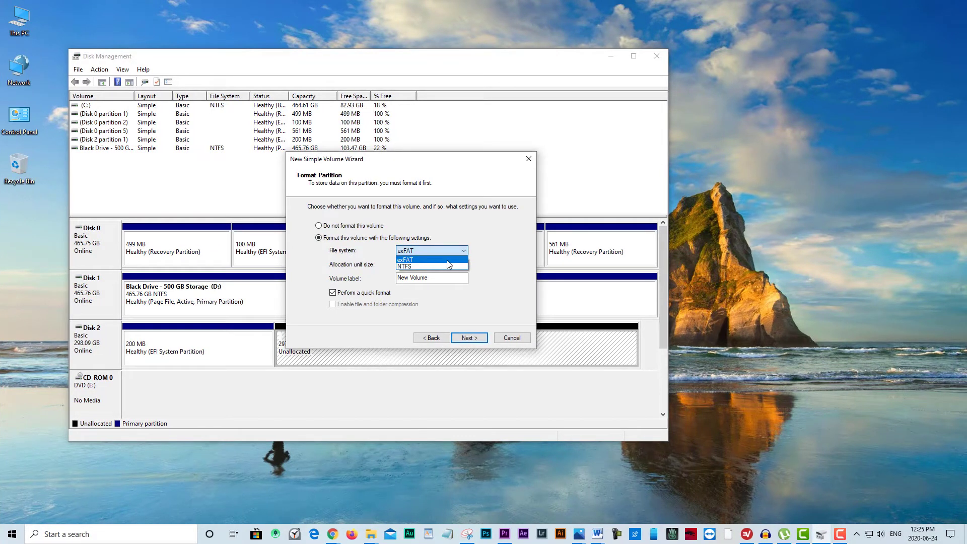
pyautogui.click(447, 260)
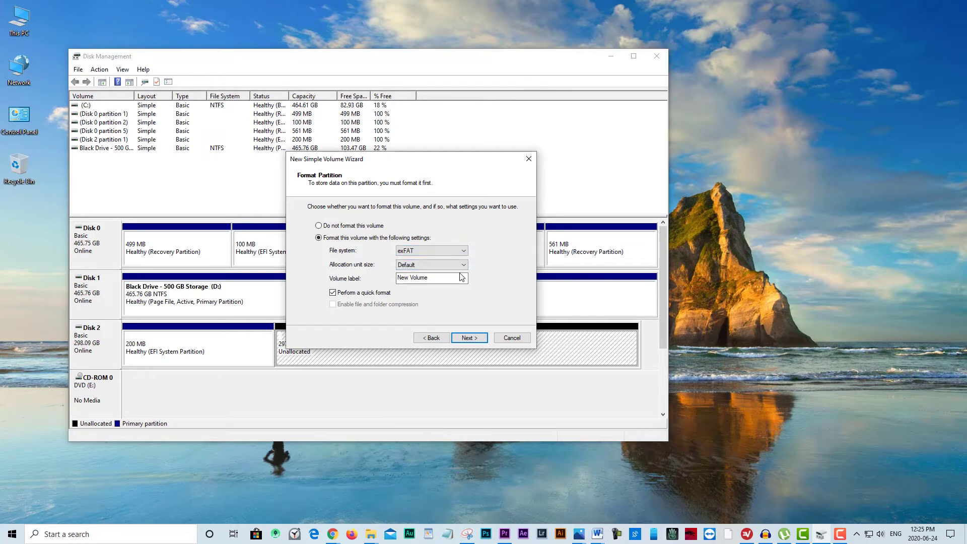
pyautogui.click(464, 252)
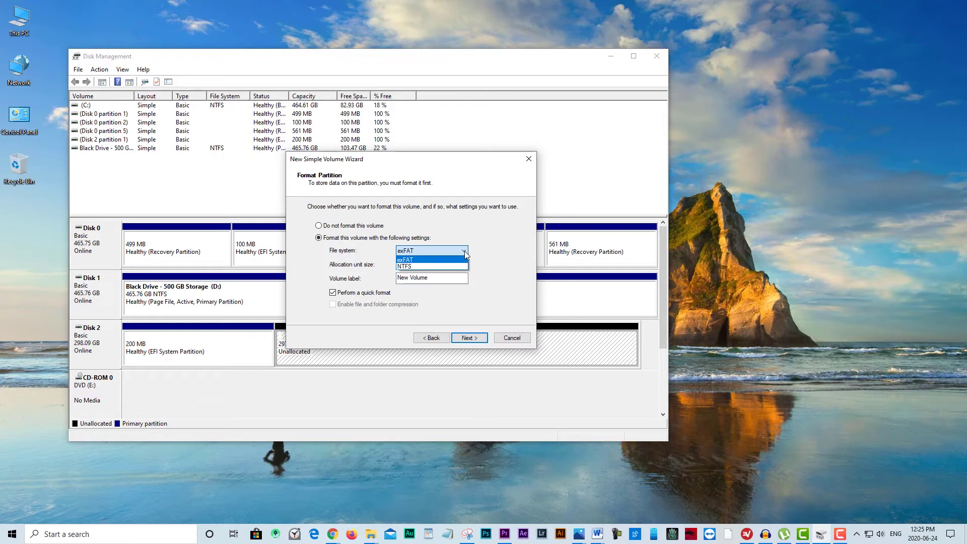
pyautogui.click(468, 343)
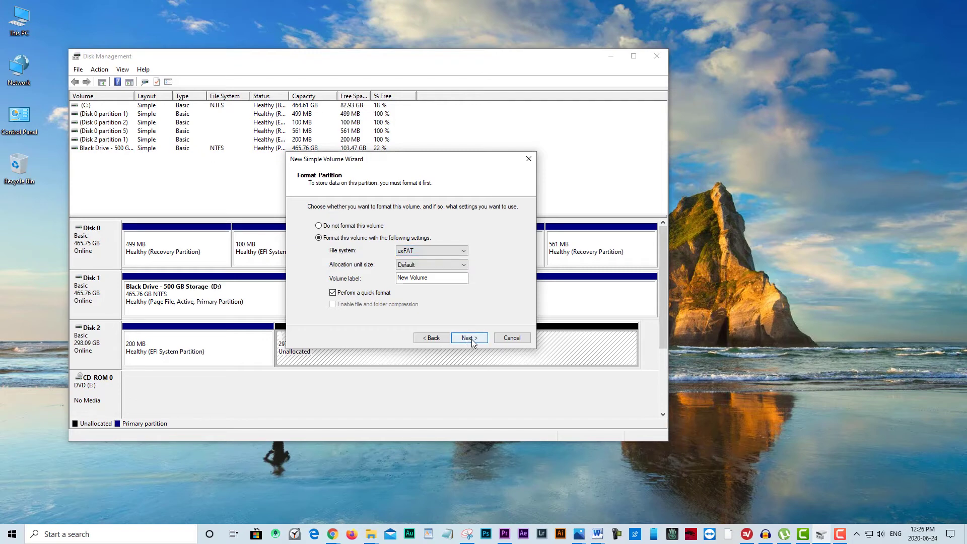
# Finish the wizard to create New Volume (G:) on Disk 2 and show it under This PC
pyautogui.click(470, 341)
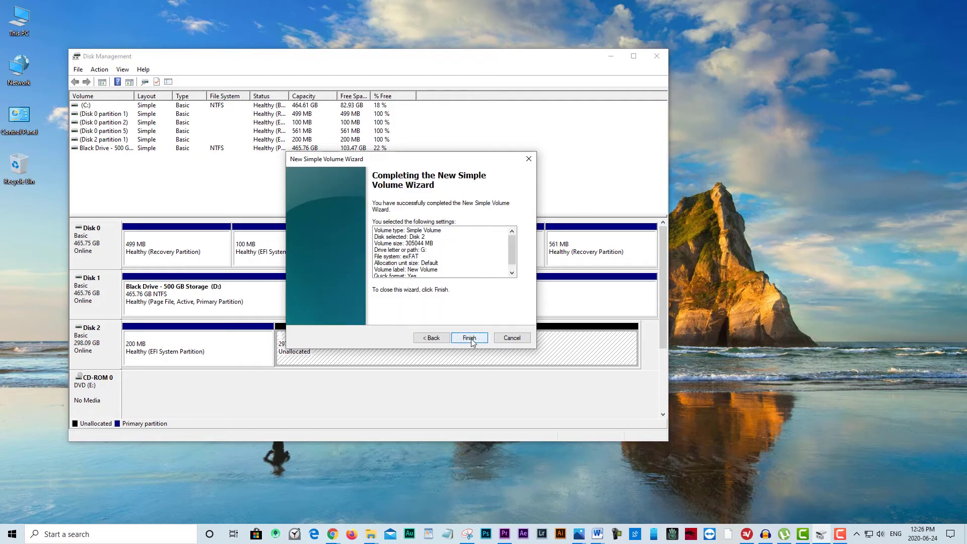
pyautogui.click(469, 340)
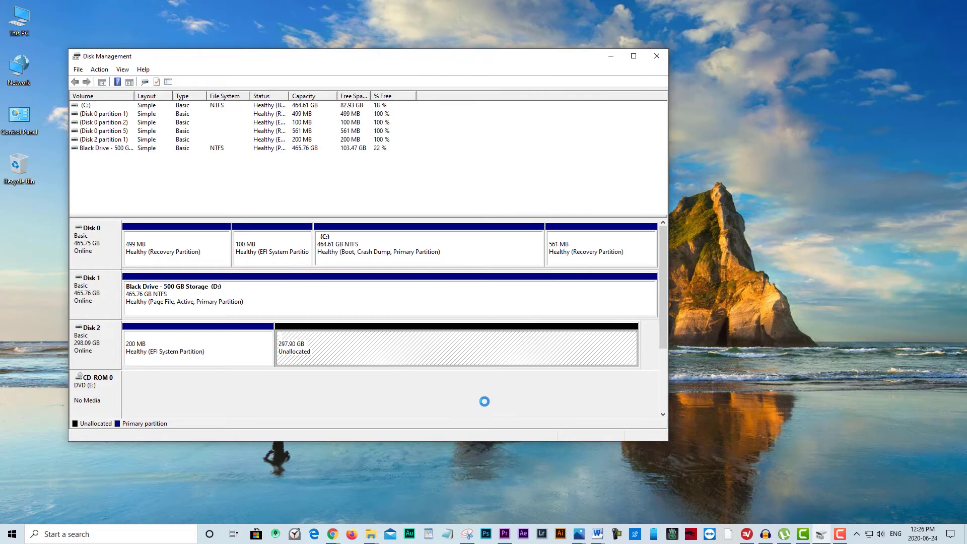
pyautogui.click(510, 360)
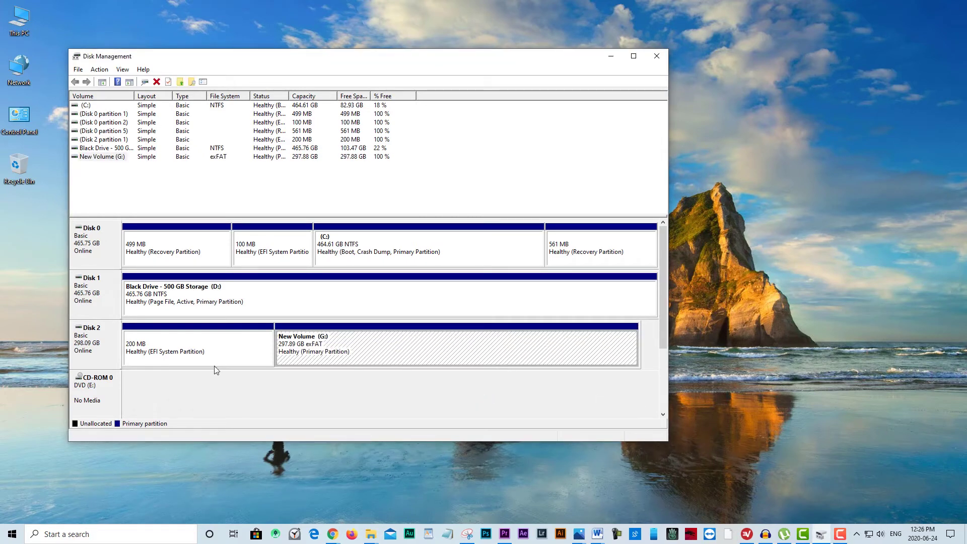
pyautogui.click(15, 23)
pyautogui.doubleClick(16, 22)
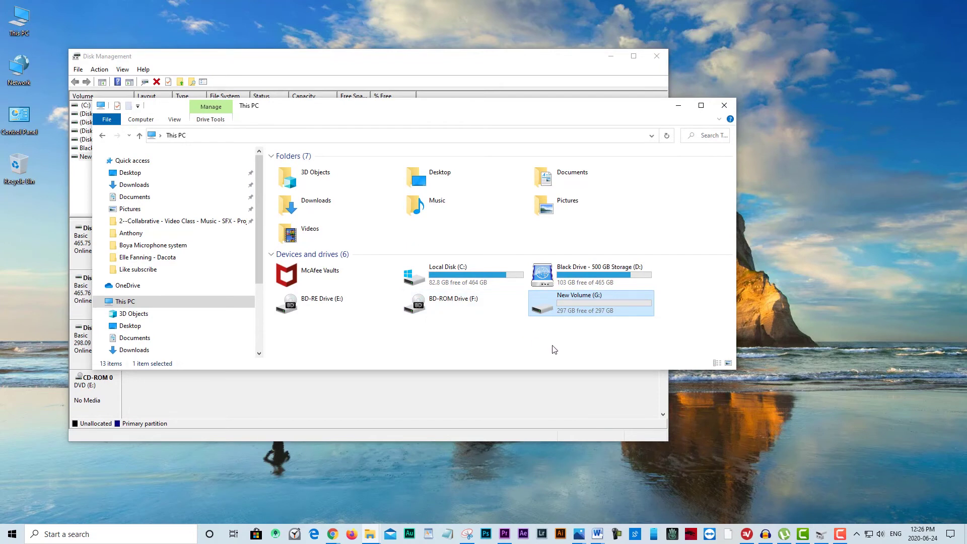
# Rename the New Volume (G:) drive to 'Volume 1' in This PC
pyautogui.click(575, 301)
pyautogui.write('Vol')
pyautogui.write('ume')
pyautogui.write(' 1')
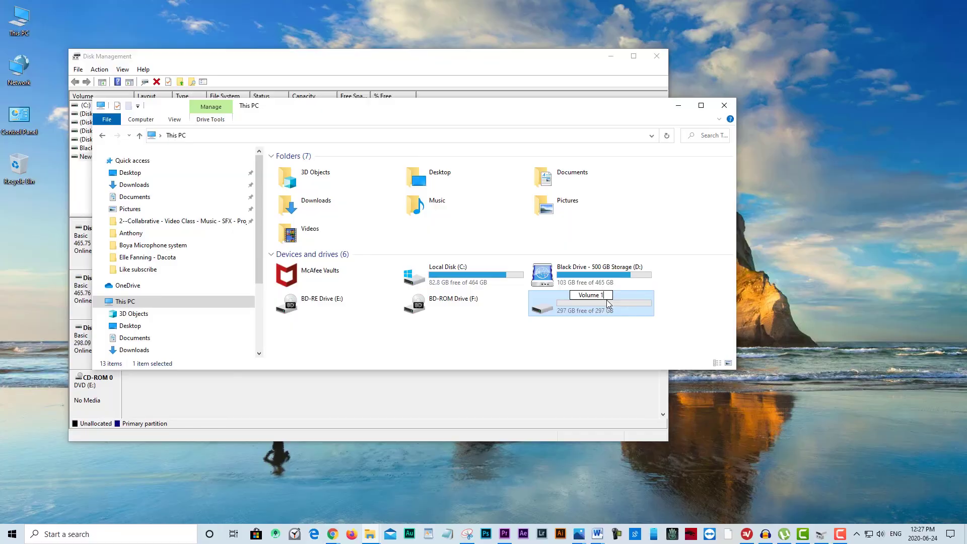